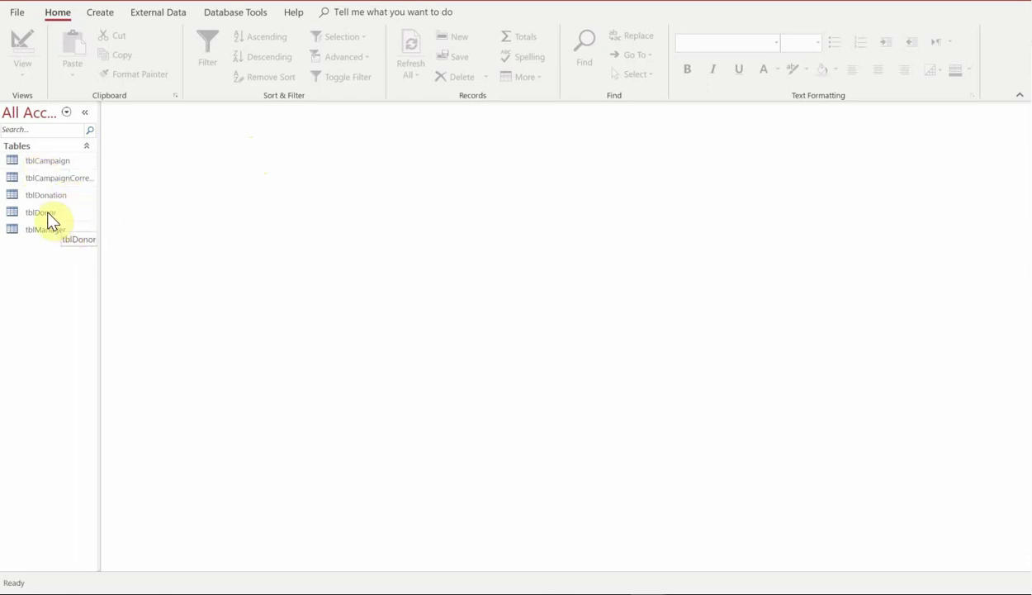
Create a single-record form based on the tblDonor table.
click(48, 217)
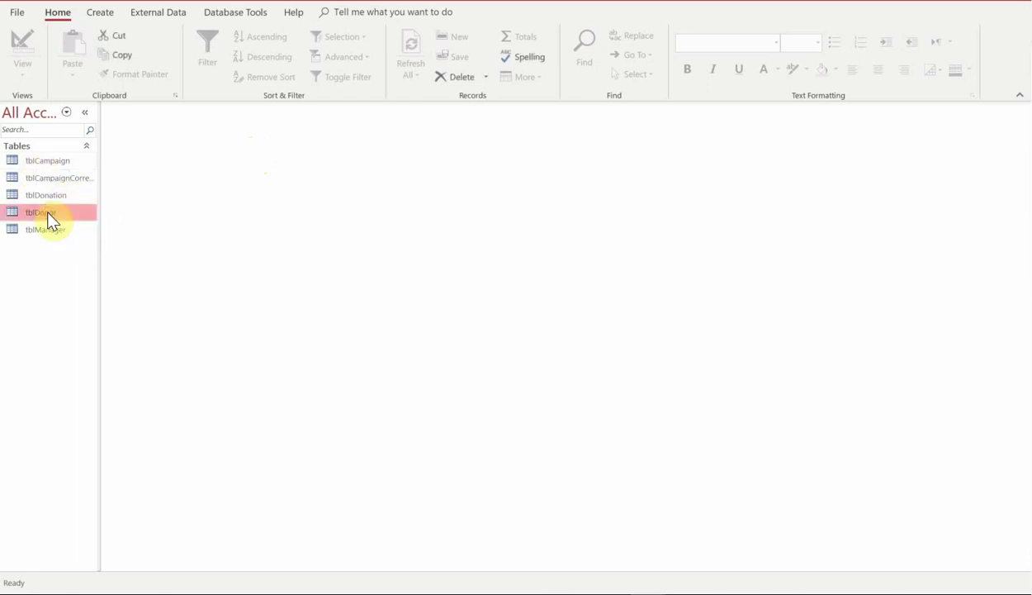
click(100, 14)
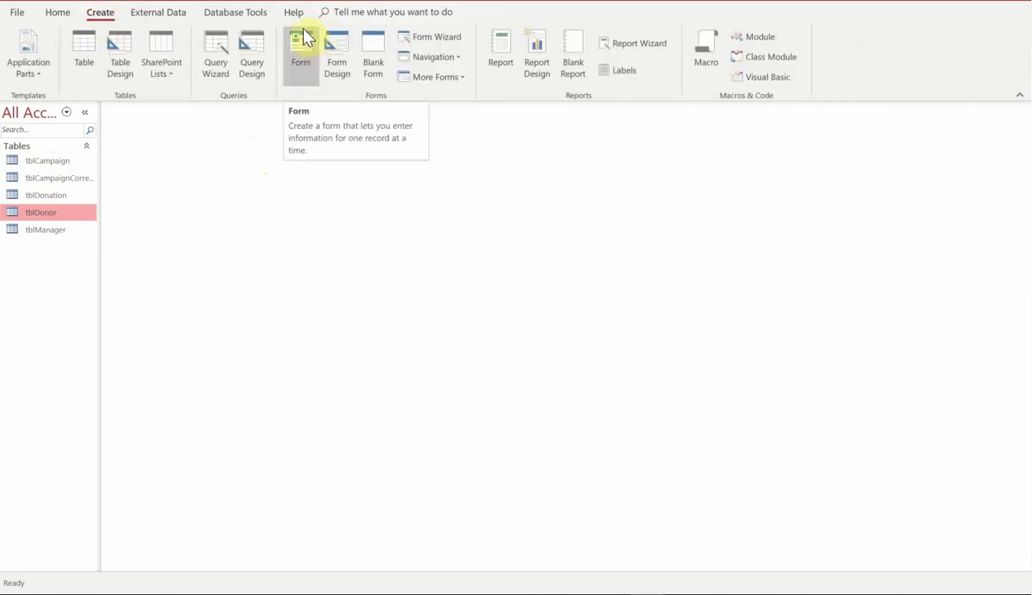
click(459, 78)
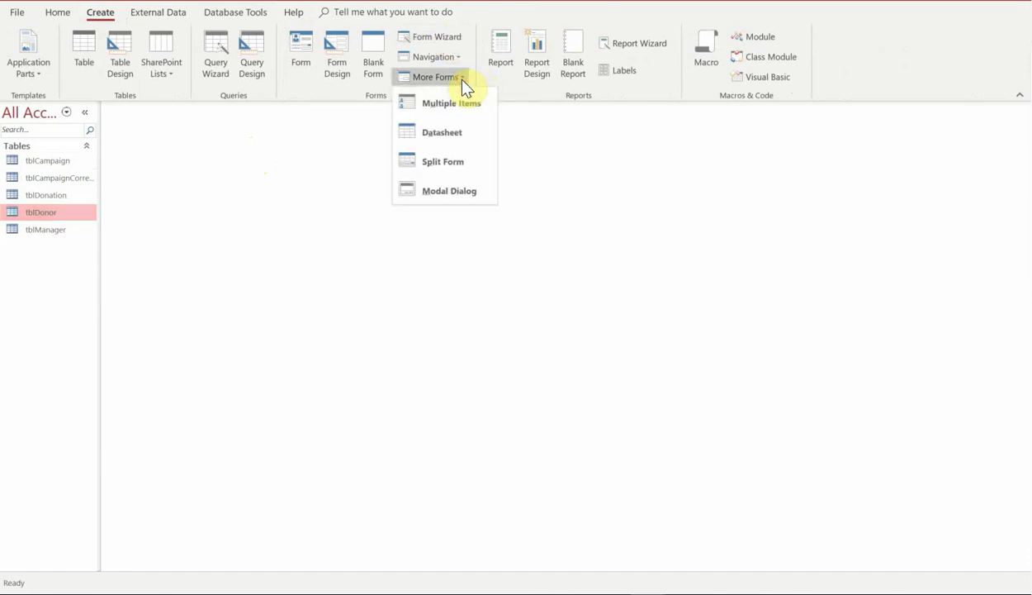
click(451, 23)
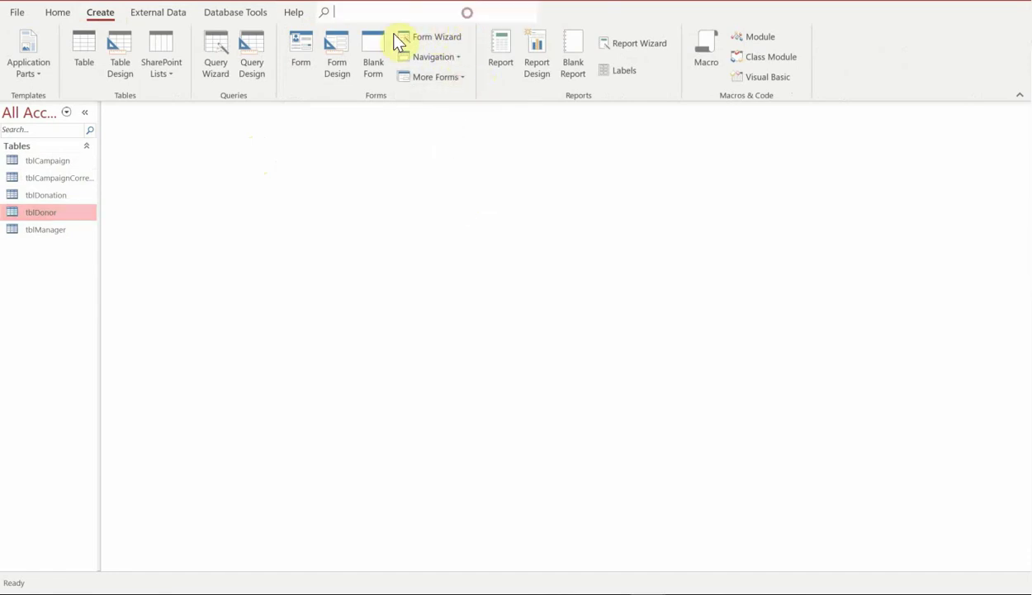
click(303, 52)
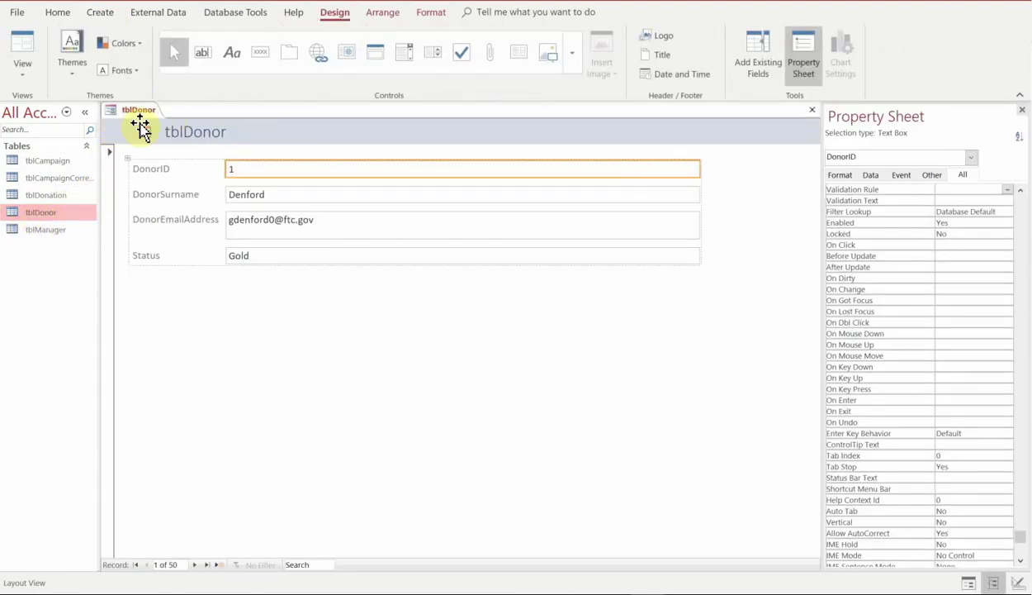
Switch the donor form to Design View and extend its Detail section below the Status field to about 6.8 cm high.
click(18, 79)
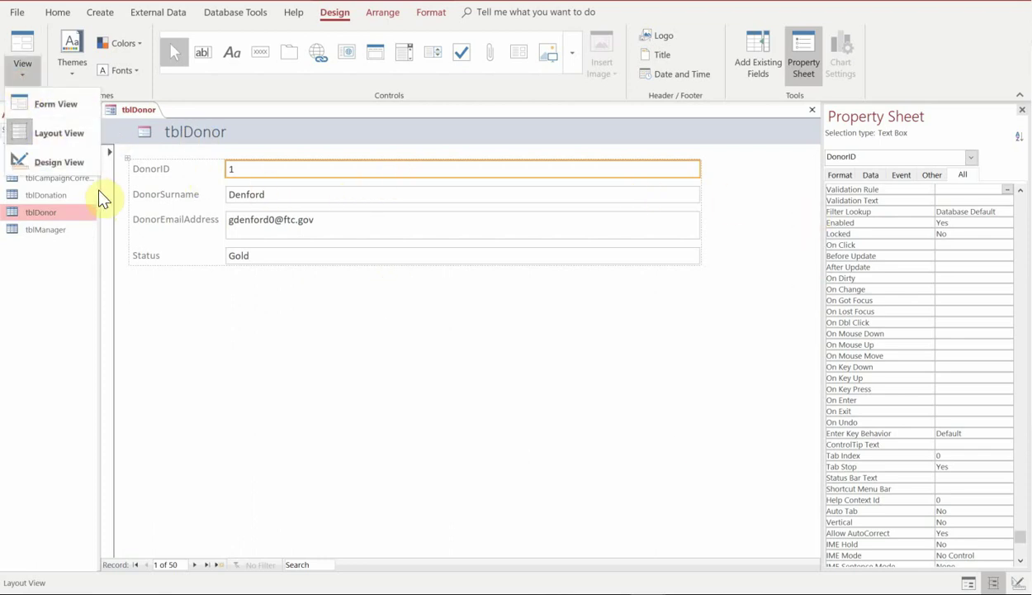
click(80, 166)
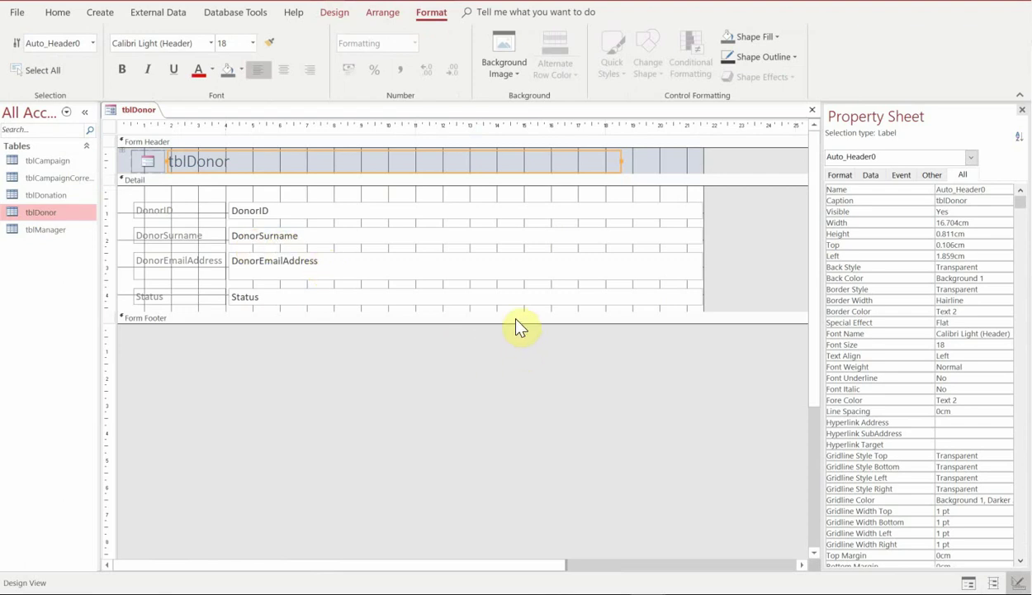
drag(514, 314, 514, 370)
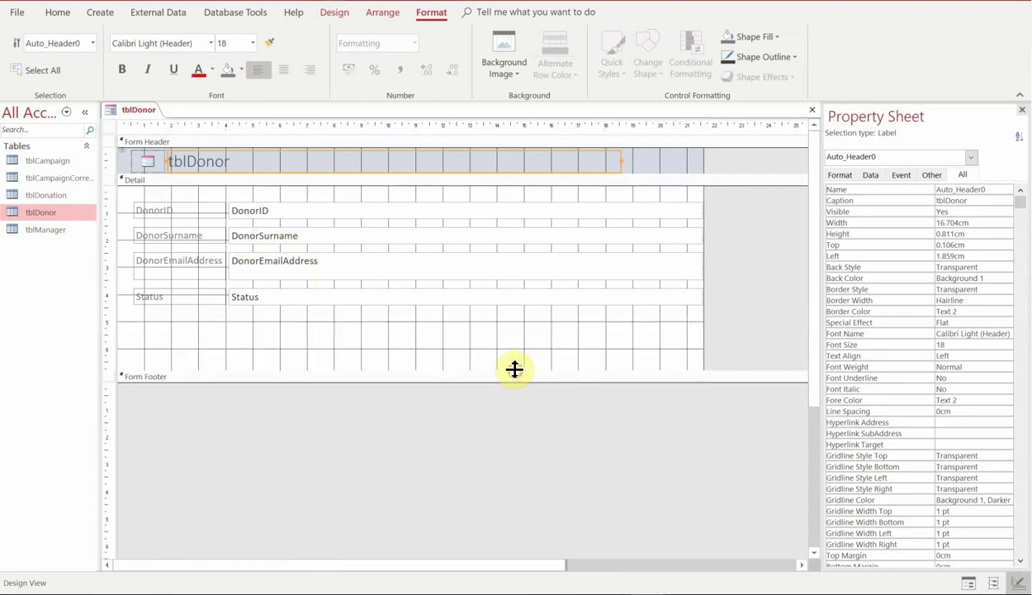
click(759, 297)
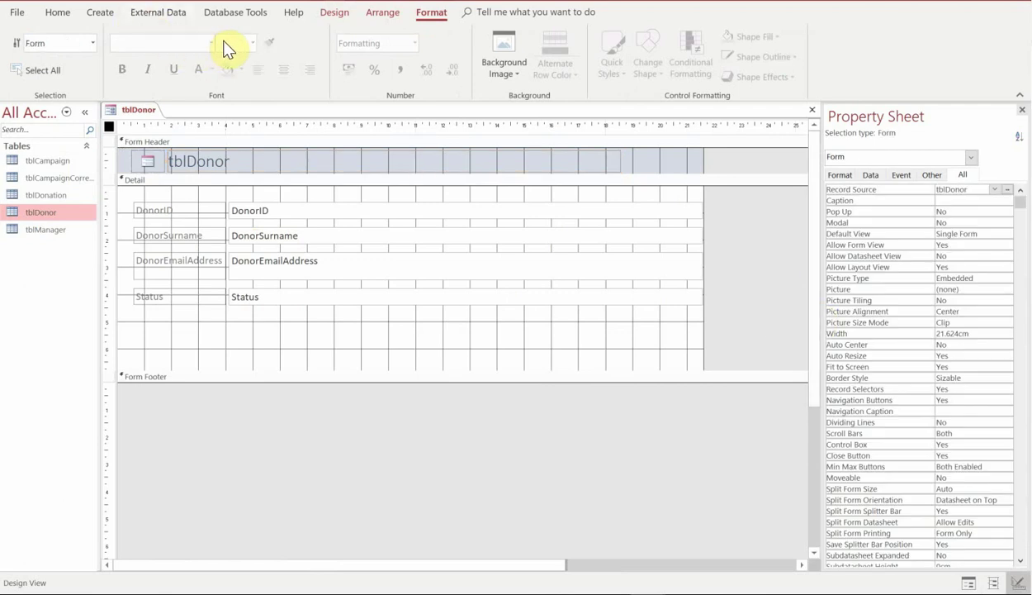
Examine the available form controls and the properties of the DonorID, DonorSurname and DonorEmailAddress text boxes.
click(334, 14)
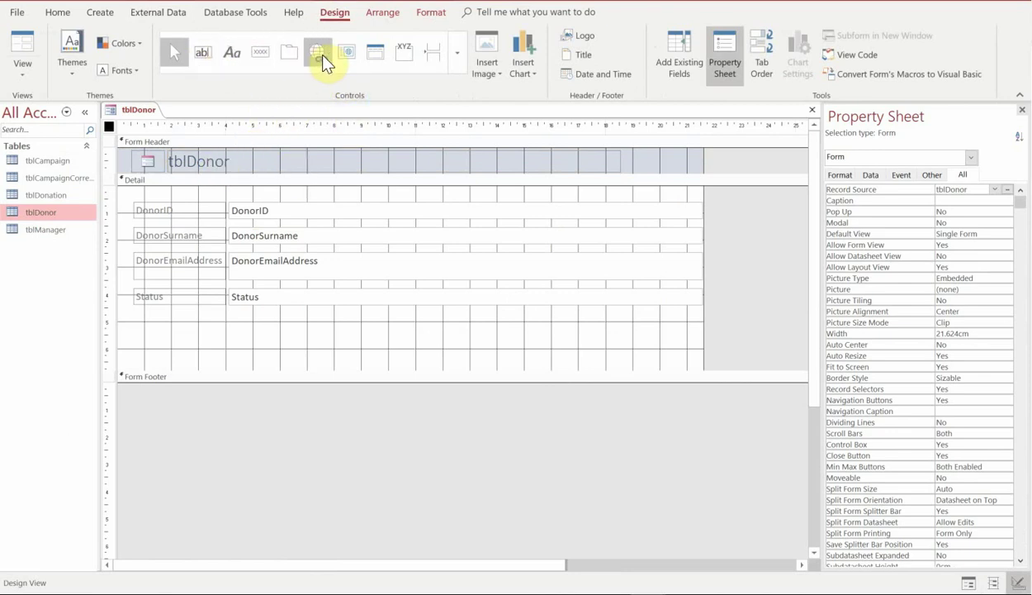
click(457, 52)
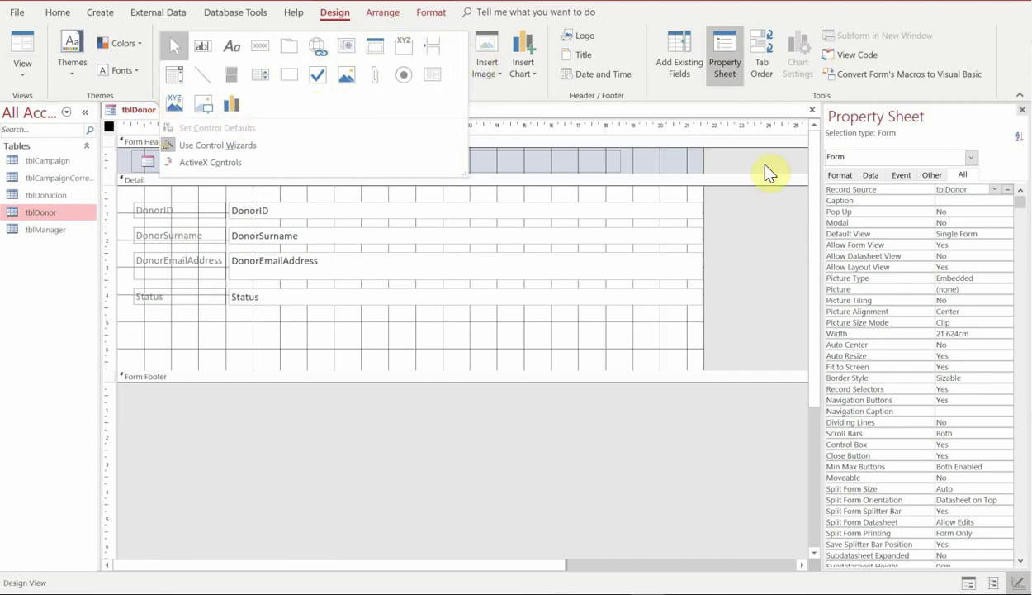
click(758, 192)
click(761, 251)
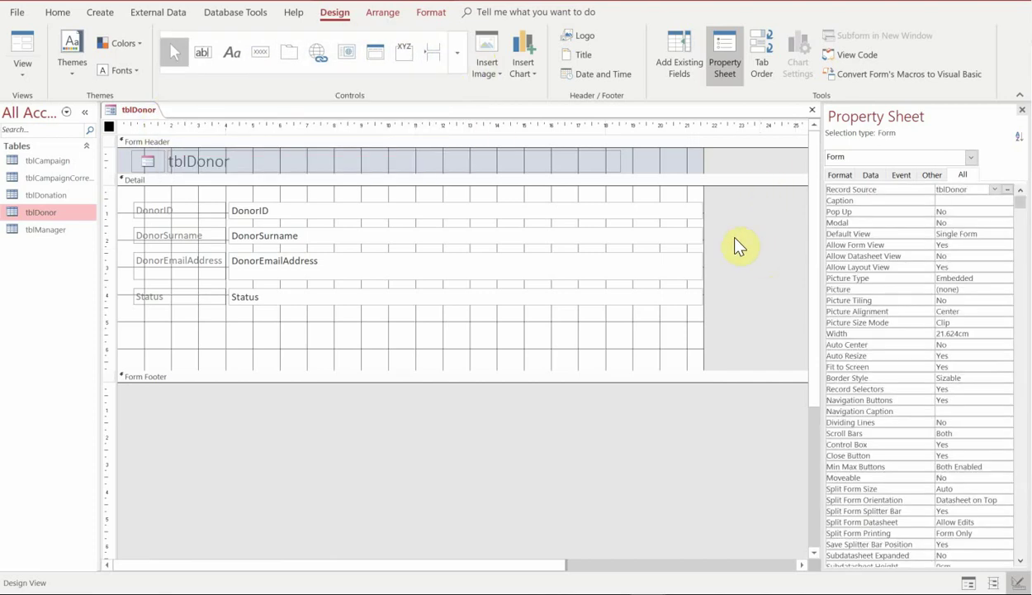
click(375, 213)
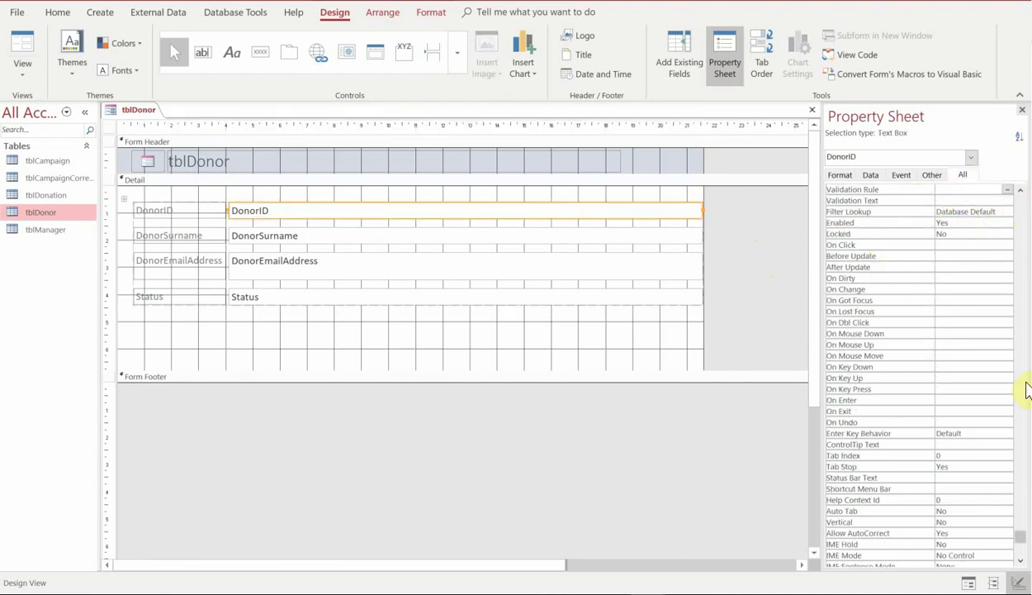
drag(1021, 536, 1012, 186)
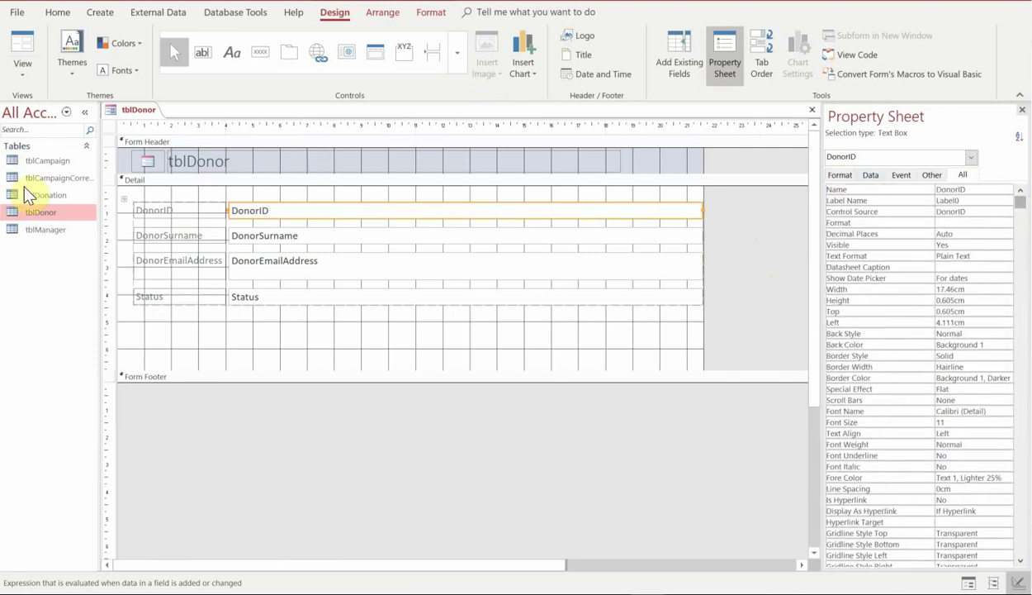
click(275, 235)
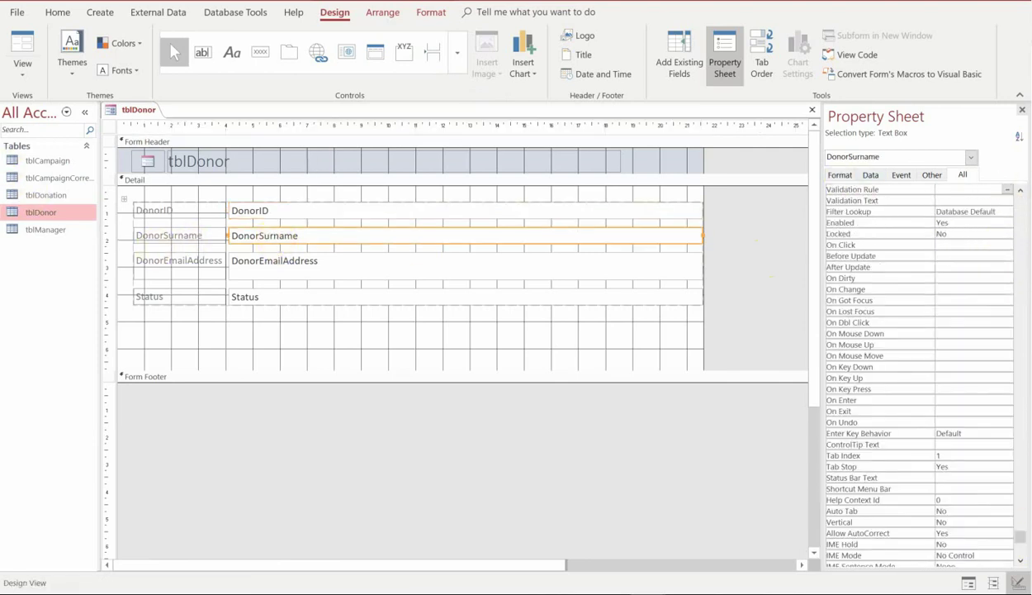
drag(1020, 536, 1020, 198)
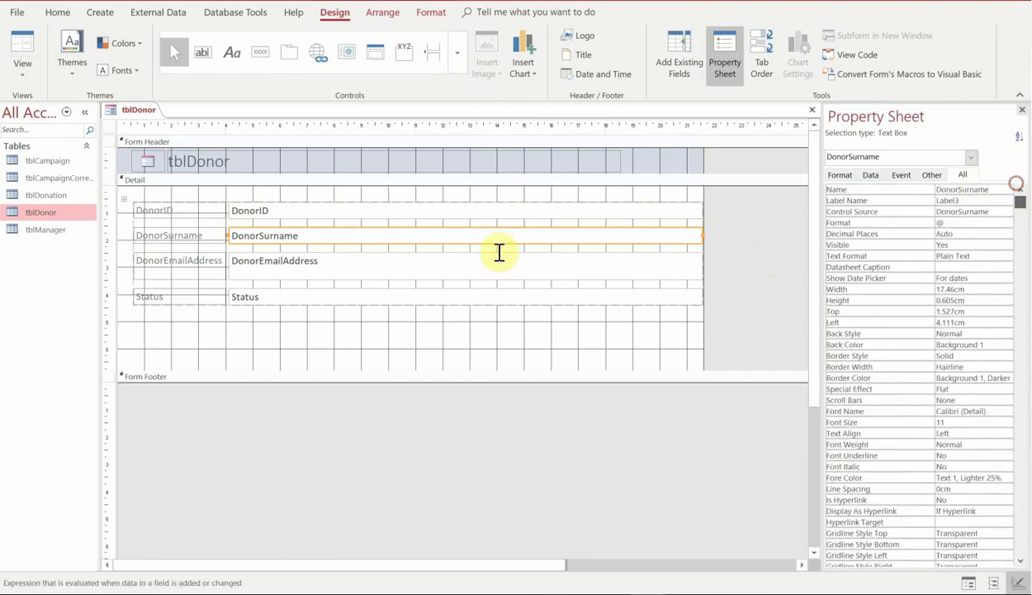
click(272, 273)
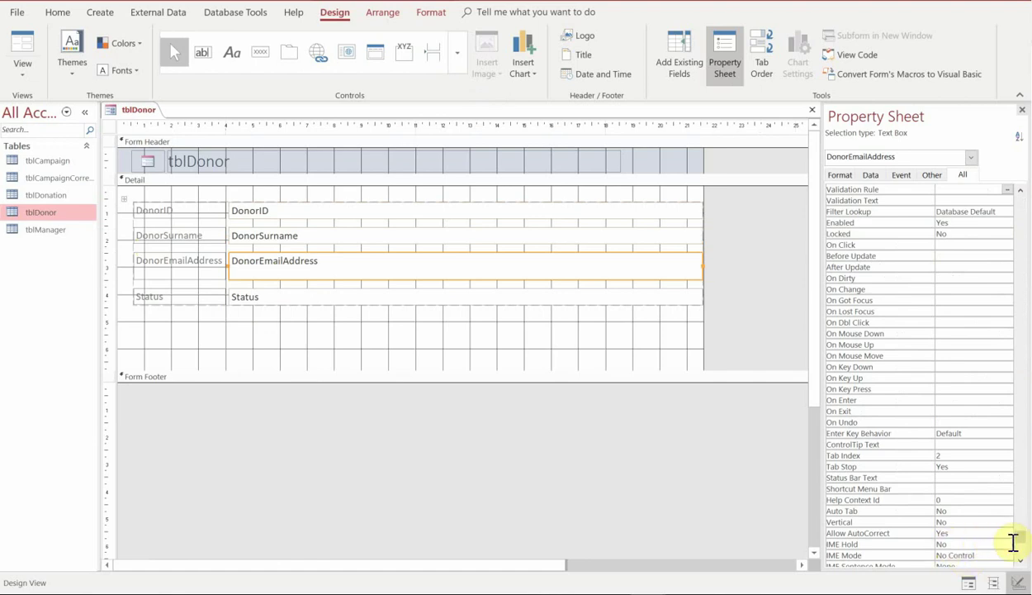
drag(1018, 540, 1019, 507)
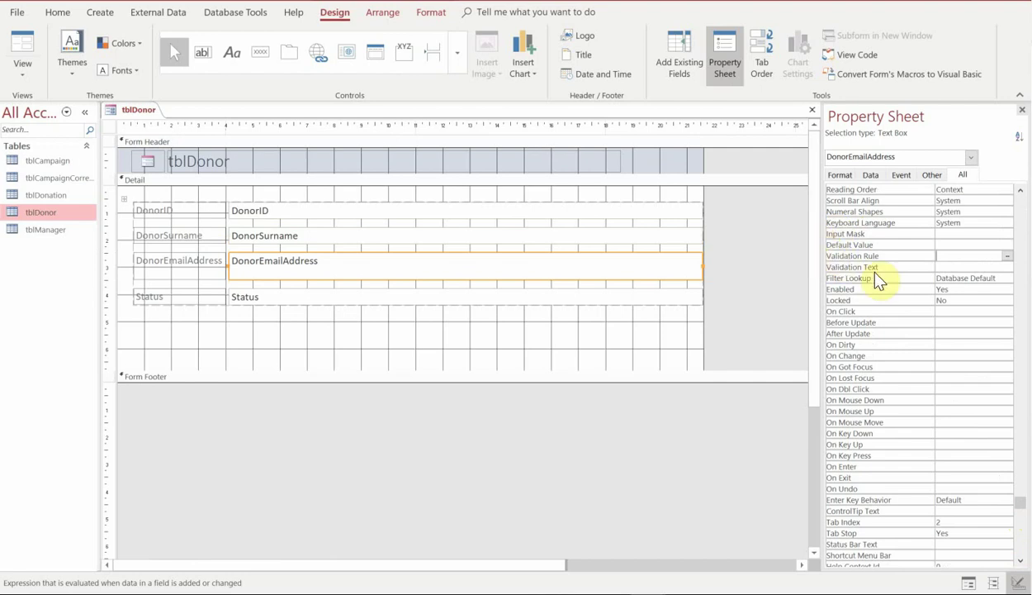
click(370, 362)
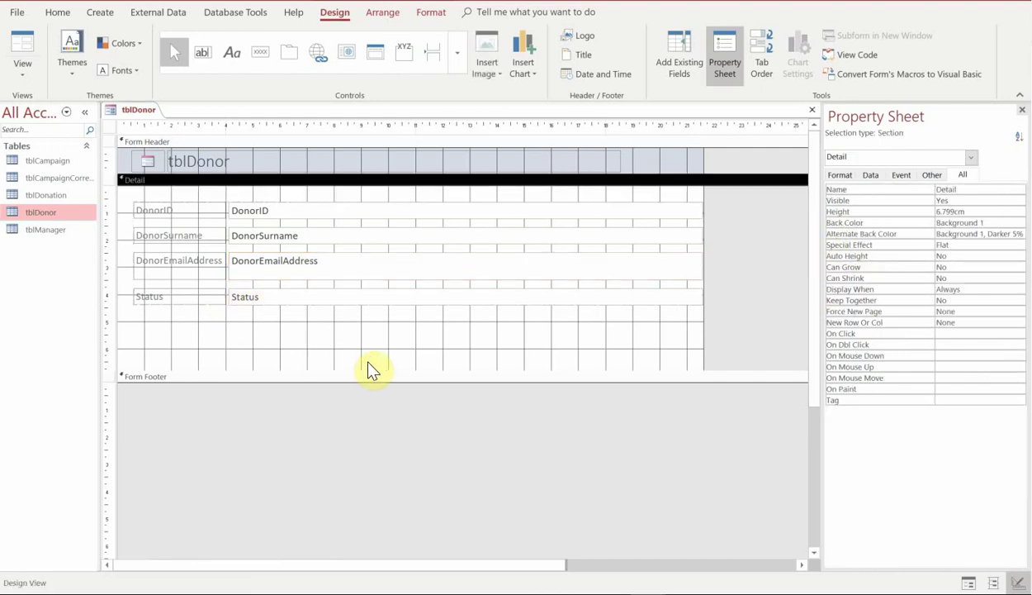
Draw a command button about 4.5 by 1.1 cm below the Status field and assign it the Save Record action from Record Operations.
click(263, 55)
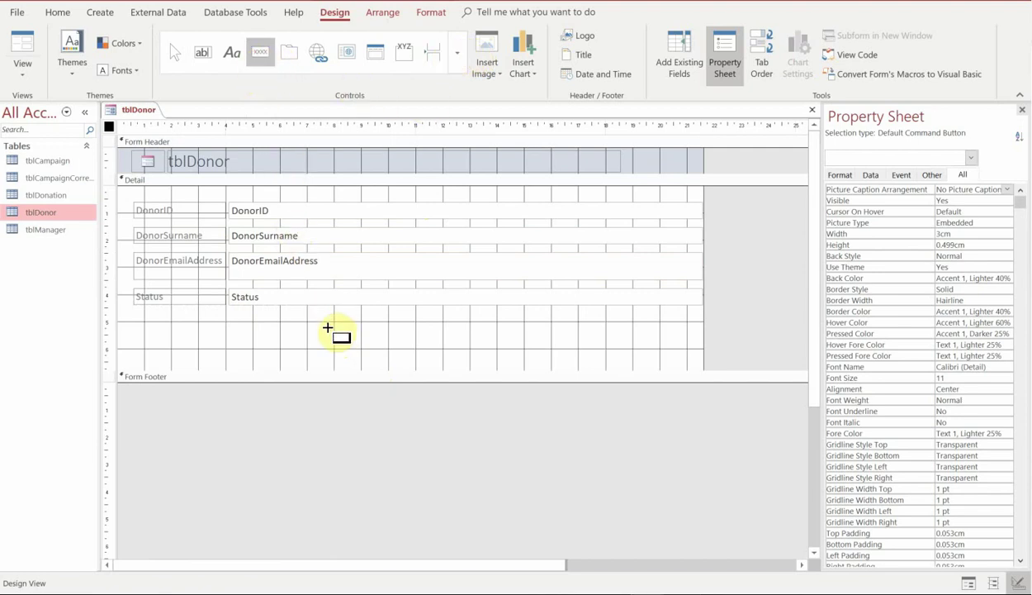
drag(306, 324, 424, 354)
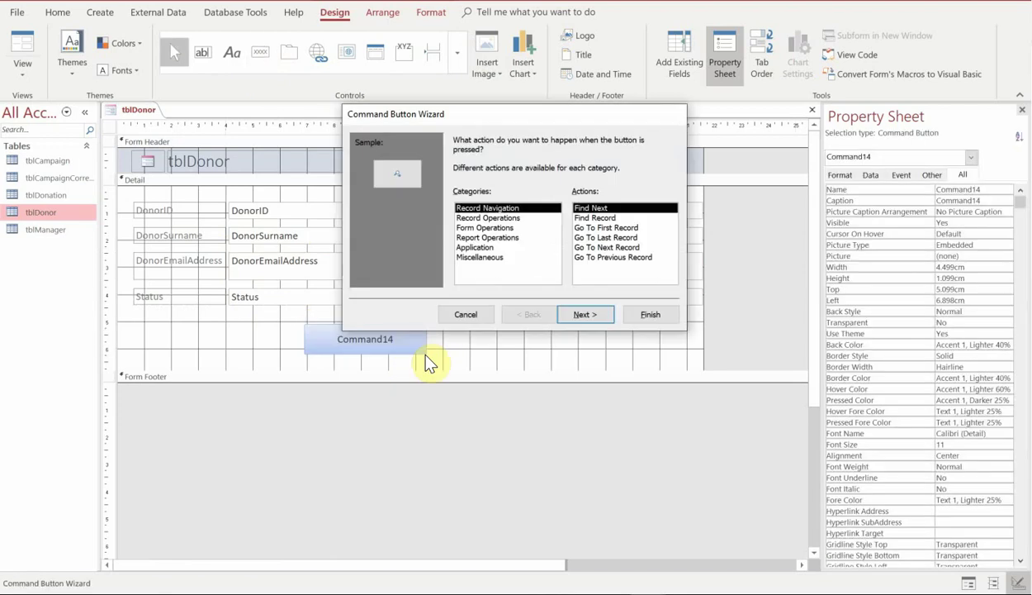
click(468, 218)
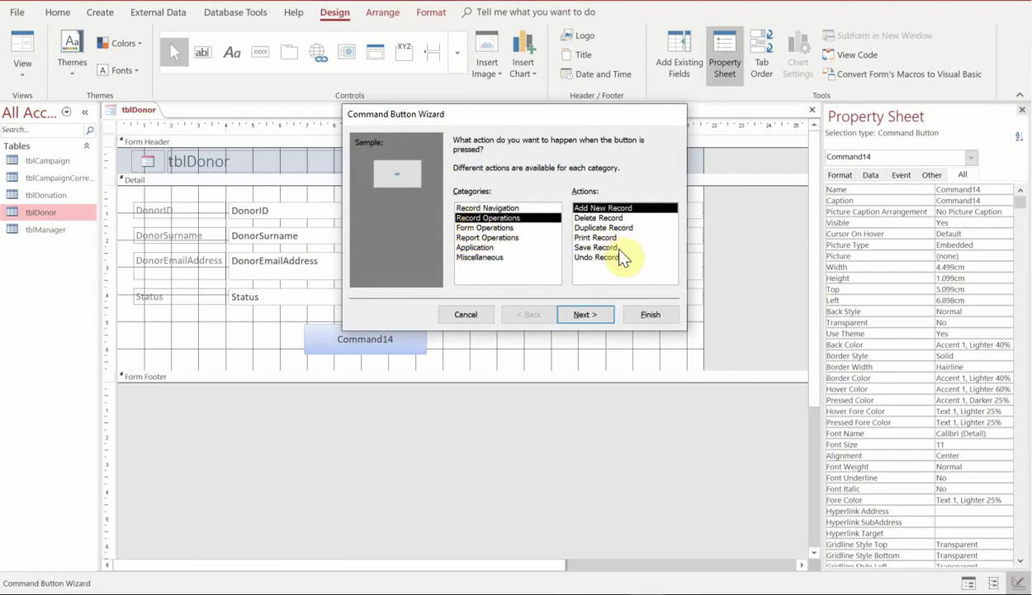
click(605, 248)
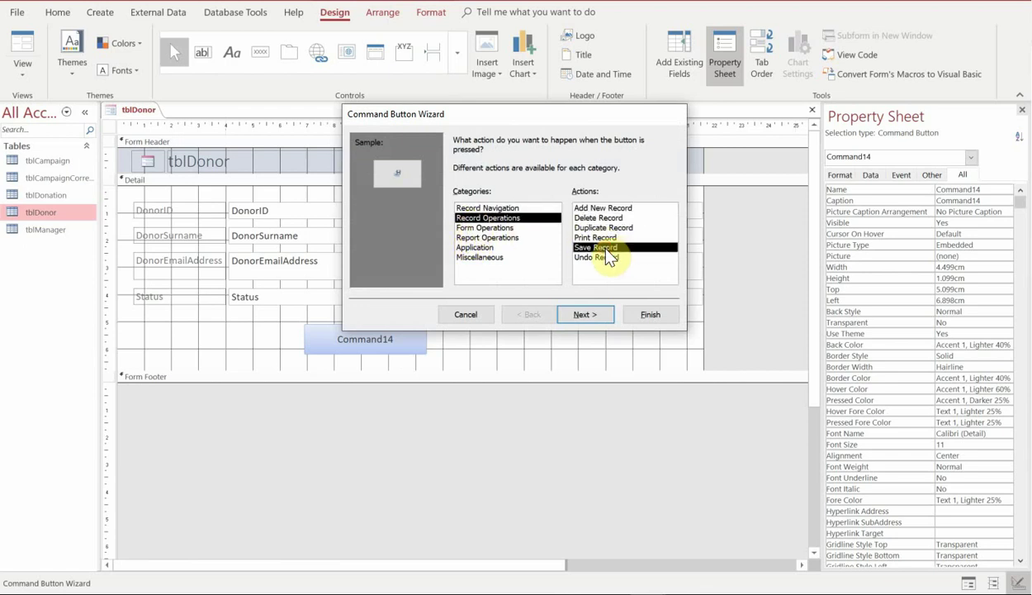
click(569, 321)
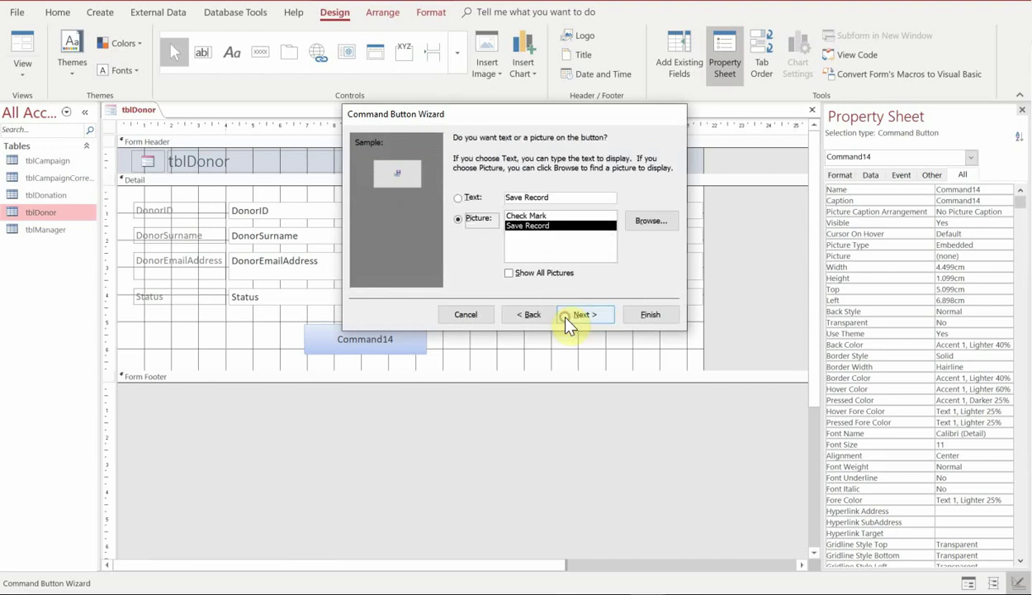
Show the text Save Record on the new button instead of a picture and name the button cmdSave.
click(458, 198)
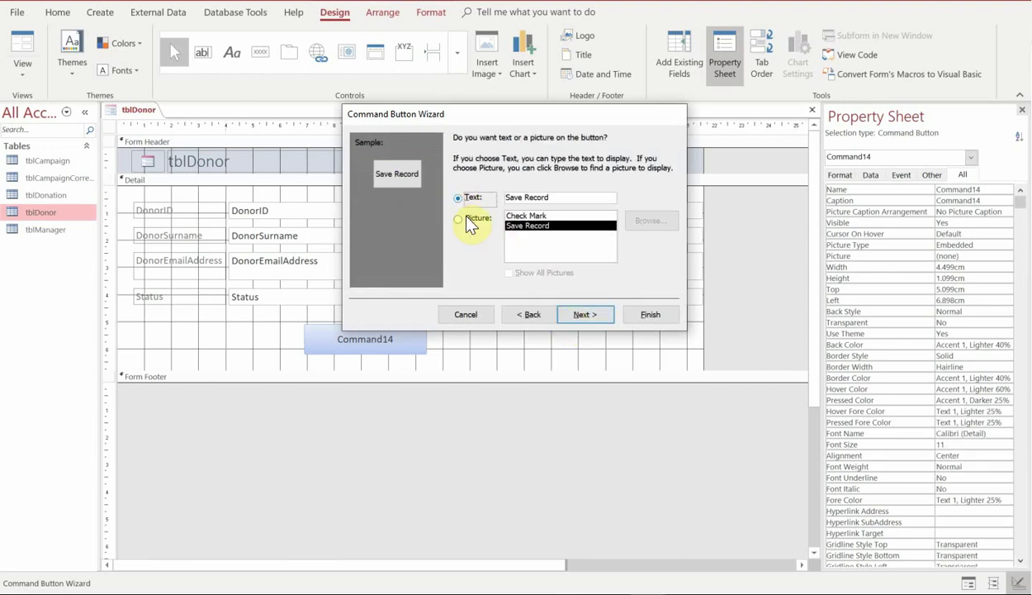
click(580, 316)
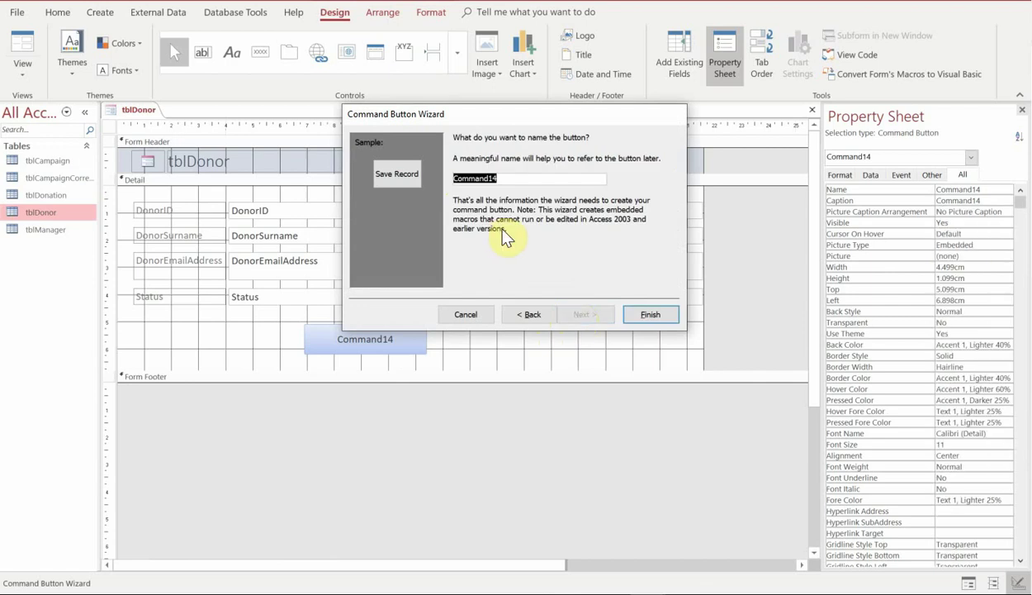
text(cmdSave)
click(651, 315)
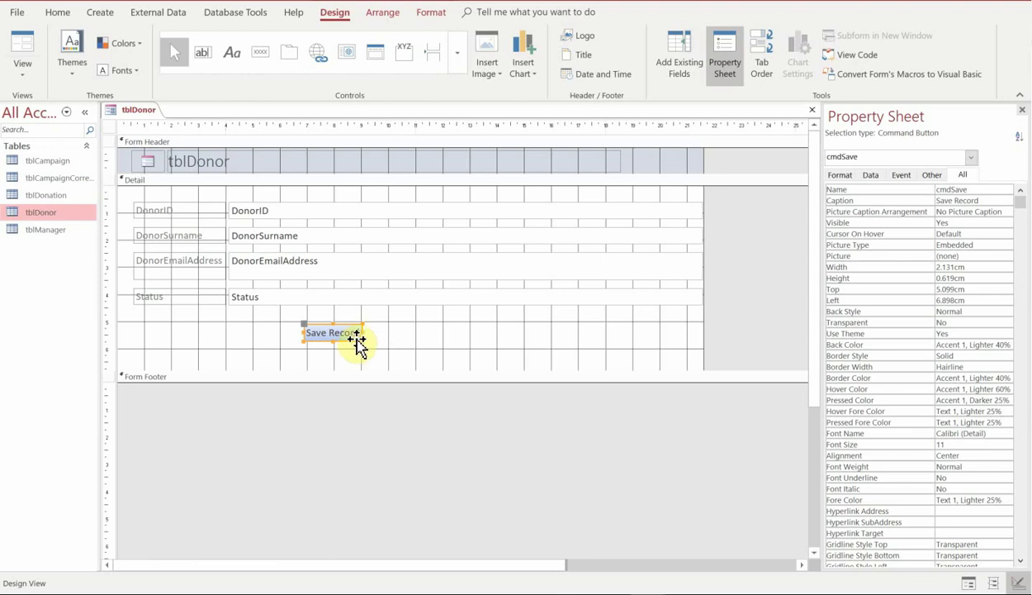
Enlarge the Save Record button to about 3.9 by 1.0 cm and try it out in Form View.
drag(361, 340, 408, 349)
click(435, 345)
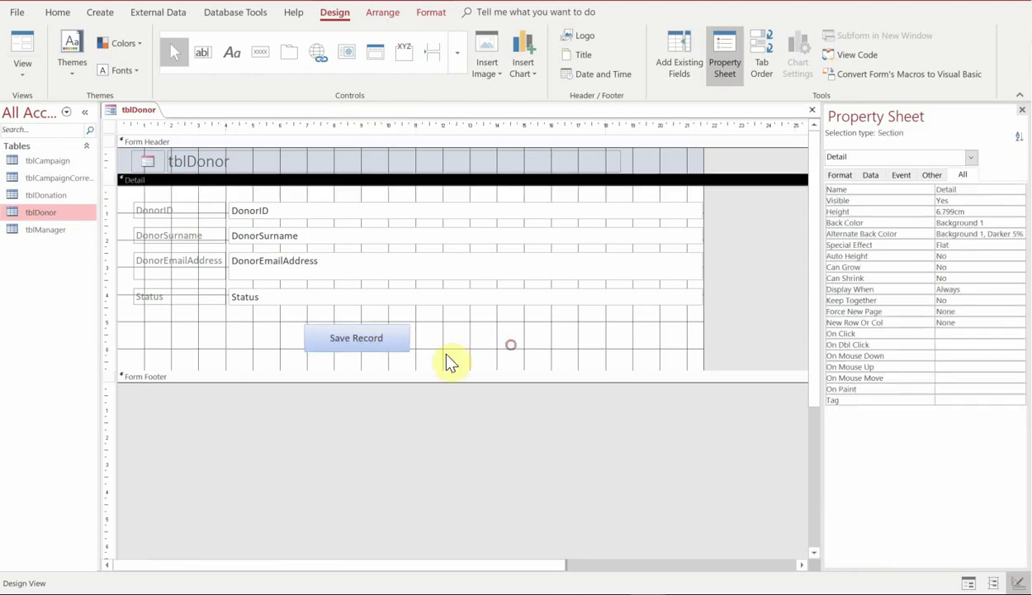
click(20, 48)
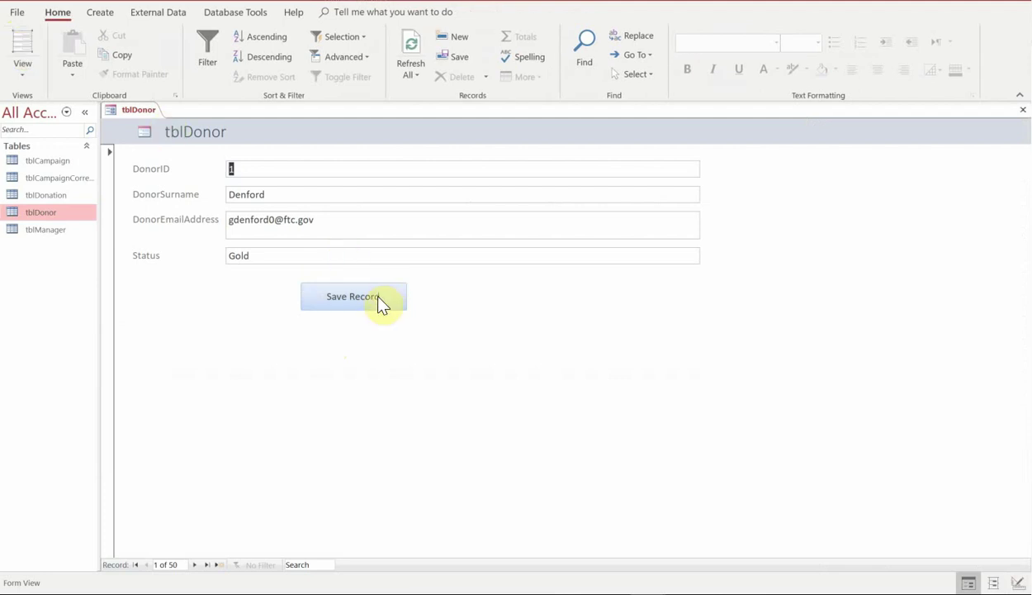
click(379, 294)
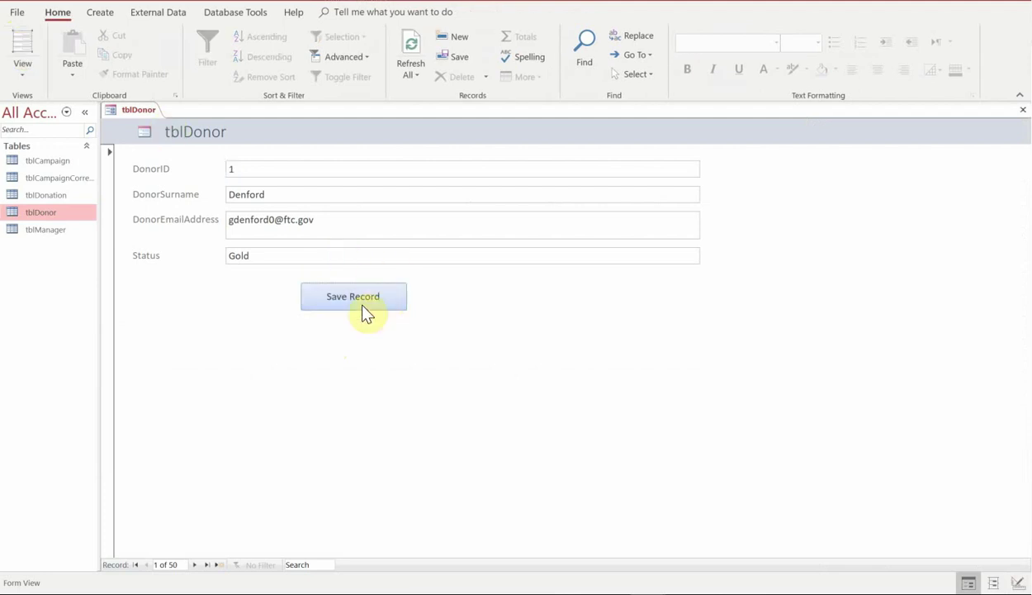
Return the form to Design View and open the macro behind the Save Record button's On Click event.
click(23, 73)
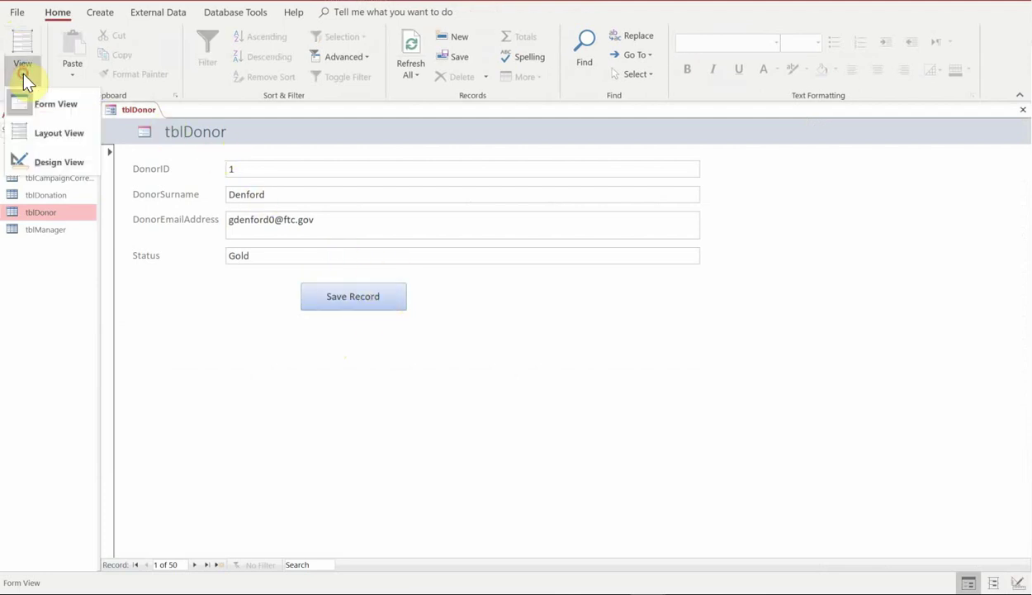
click(51, 162)
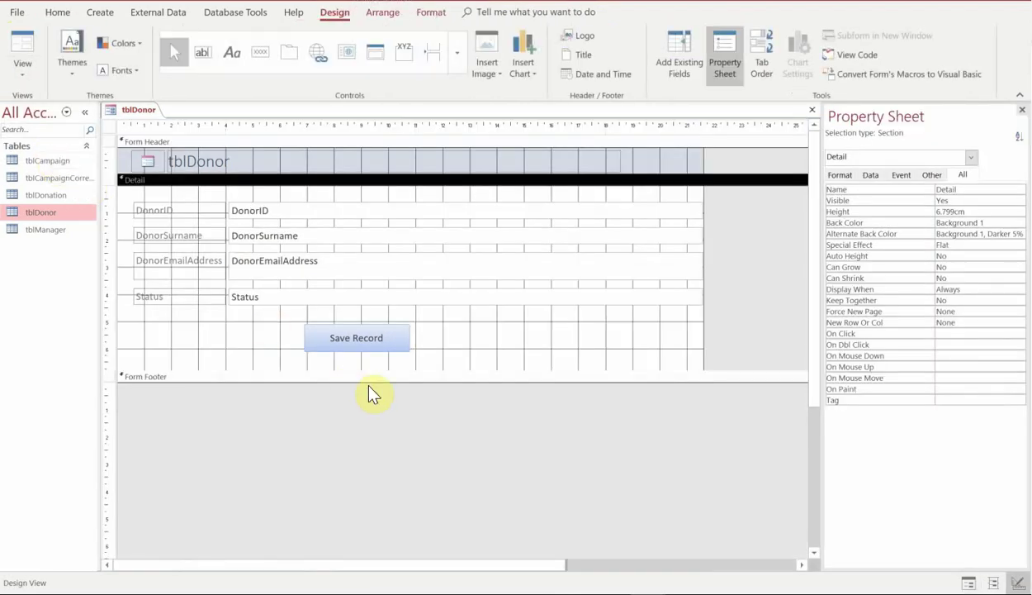
click(368, 341)
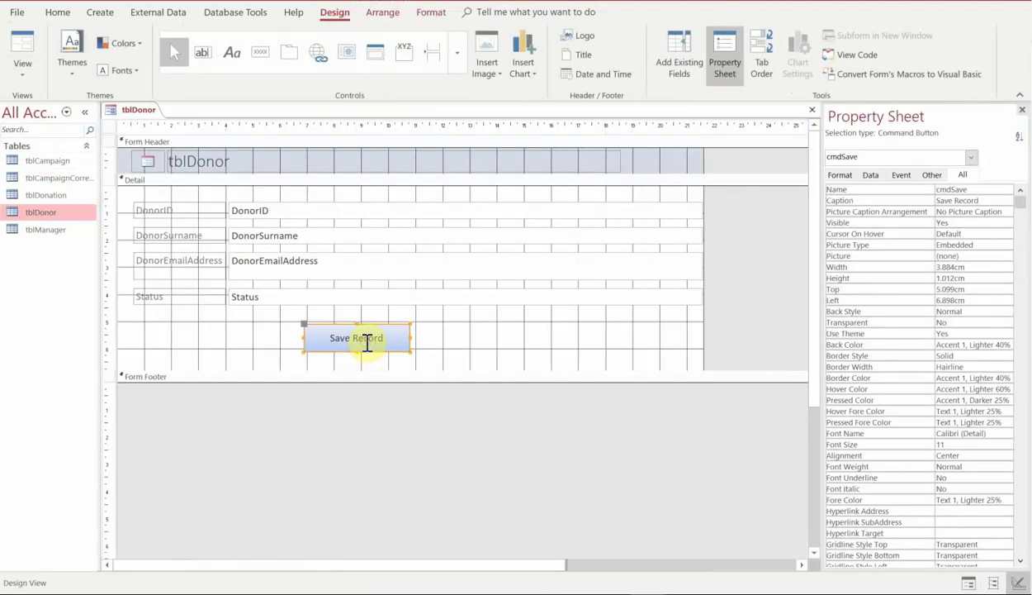
right_click(367, 341)
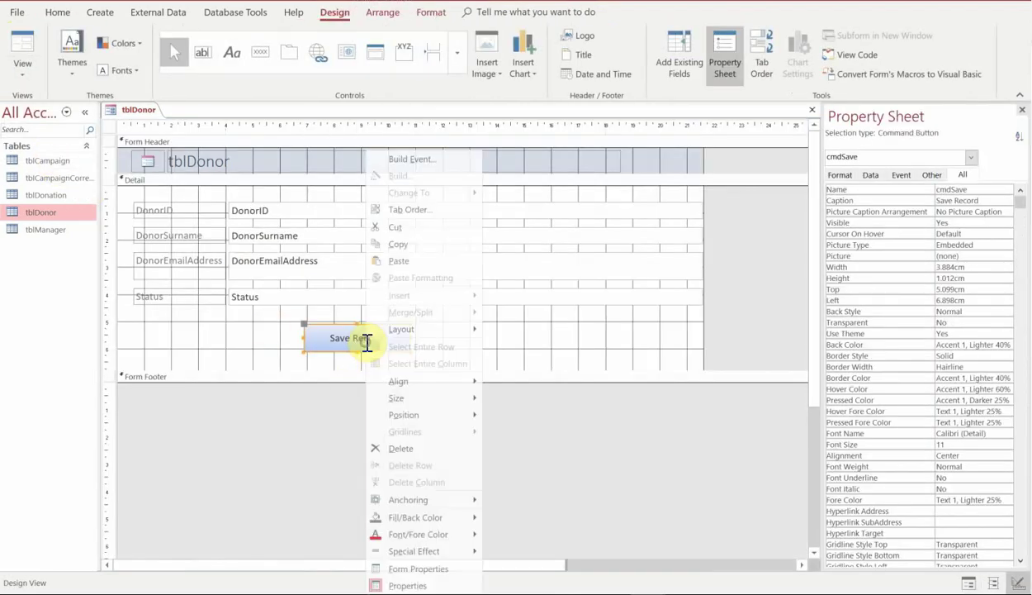
click(408, 161)
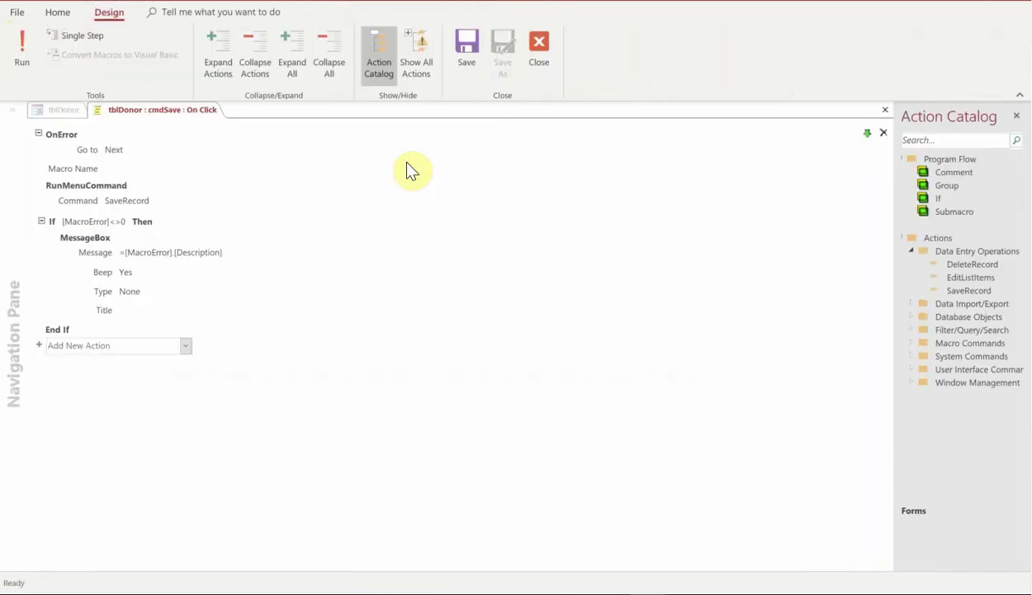
Add a MessageBox action after the If block in the macro, with the message Record Saved.
click(185, 348)
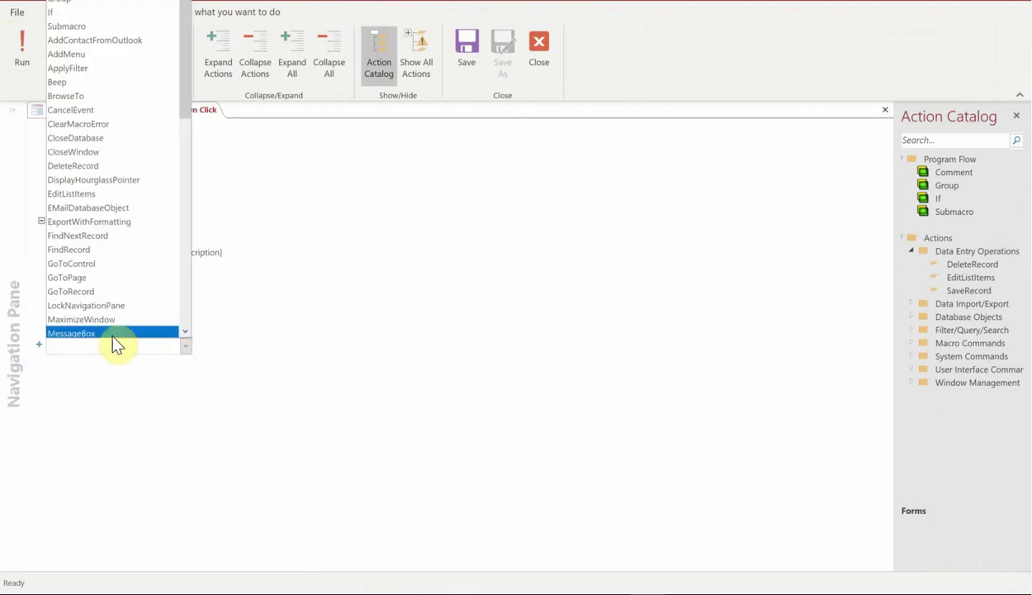
click(70, 335)
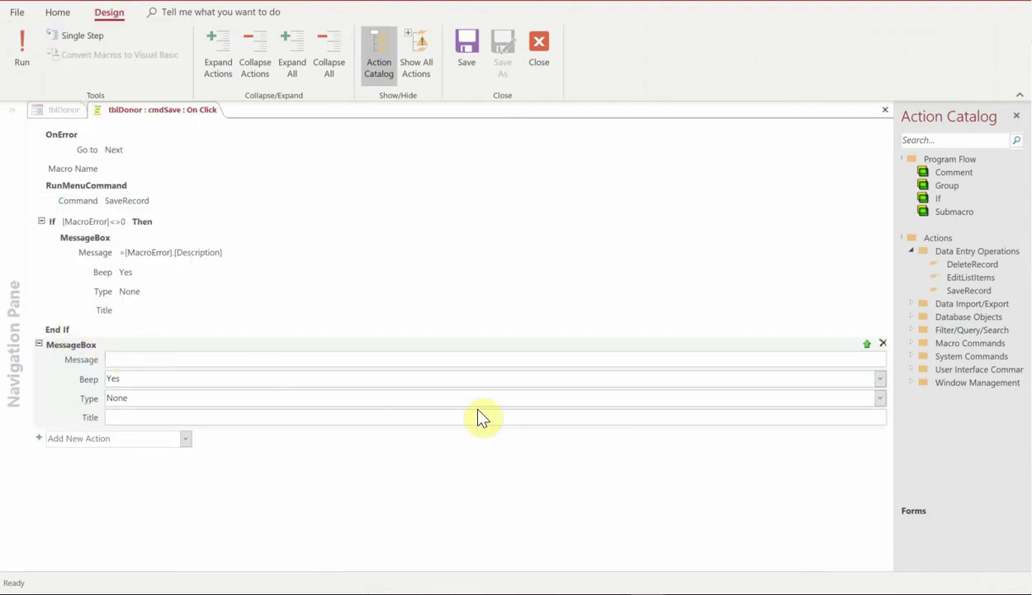
text(Record Saved)
Set the new message box's type to Information and its title to Save.
click(132, 398)
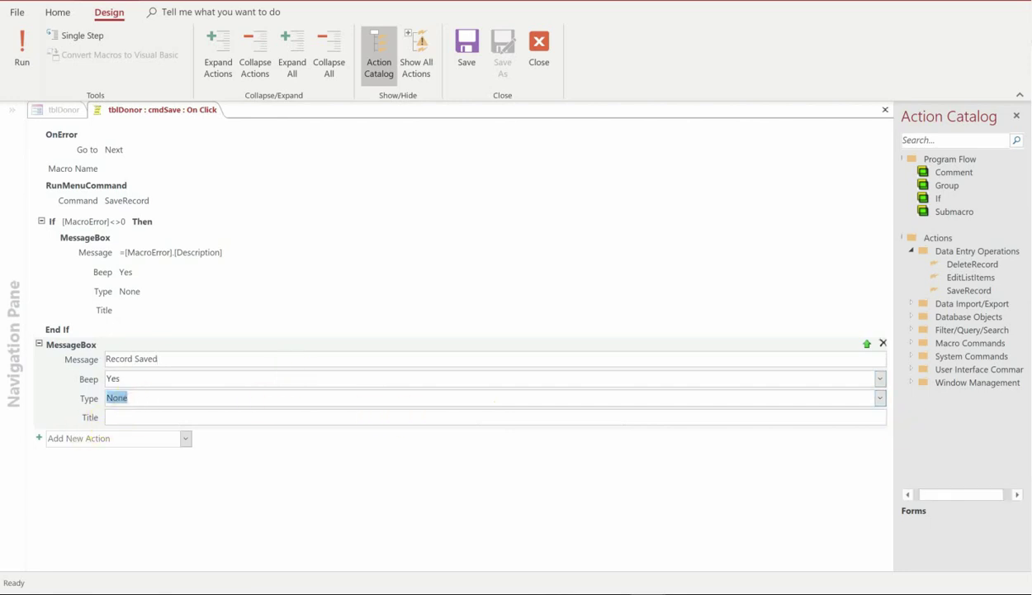
click(888, 401)
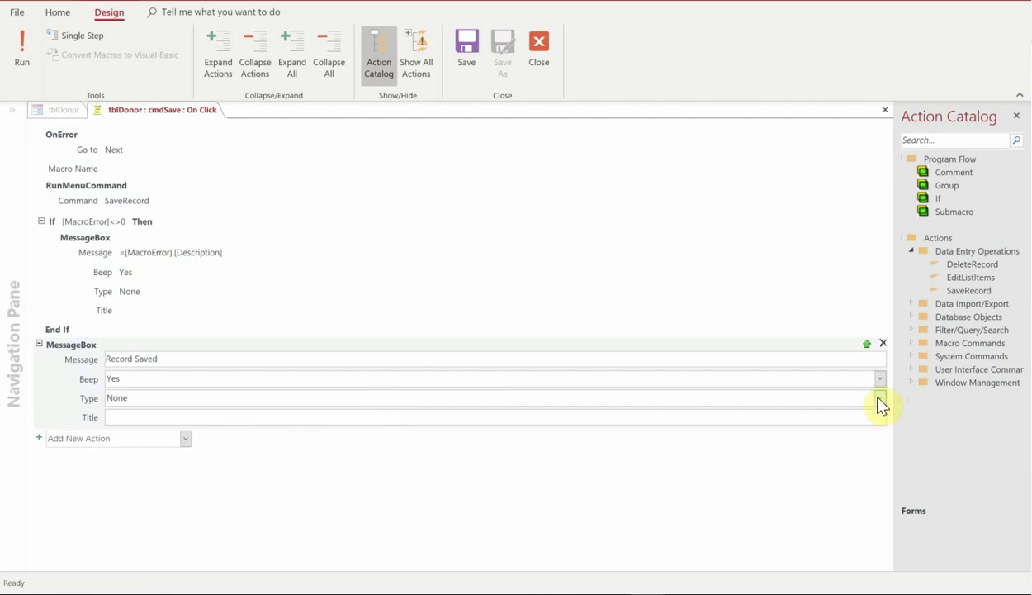
click(880, 399)
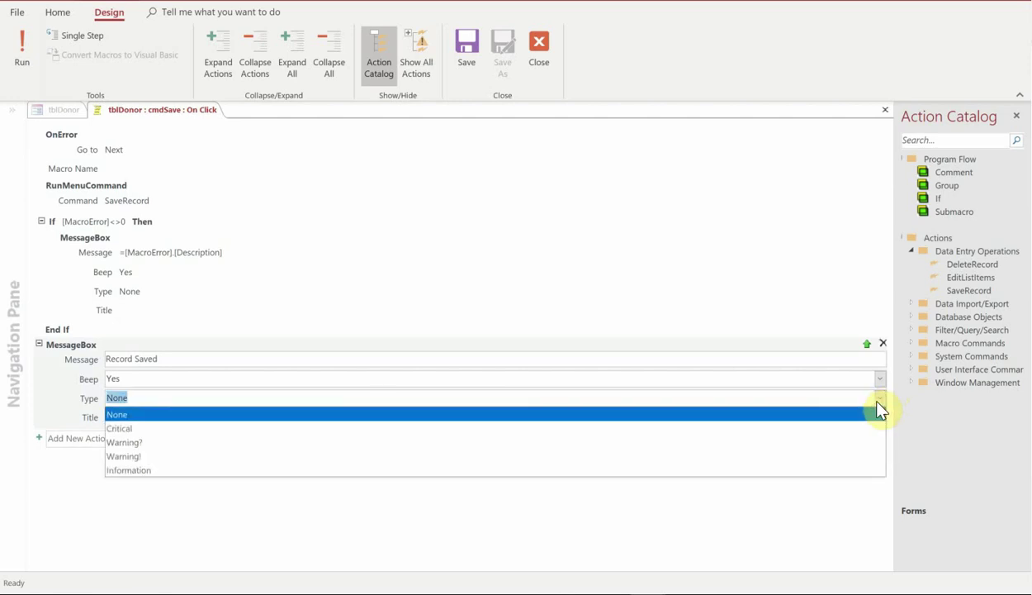
click(844, 473)
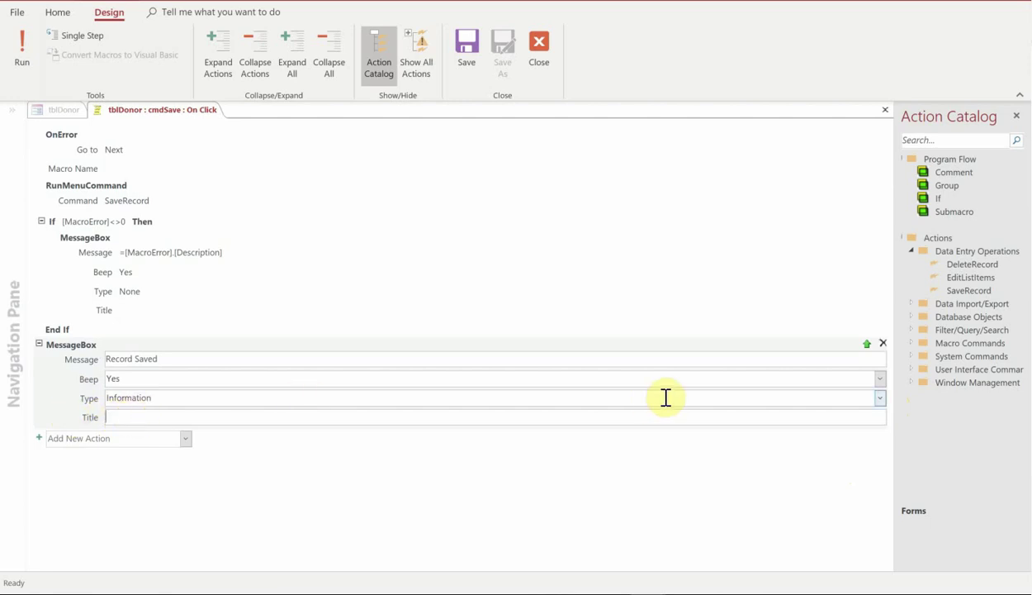
key(Tab)
text(Save)
click(368, 525)
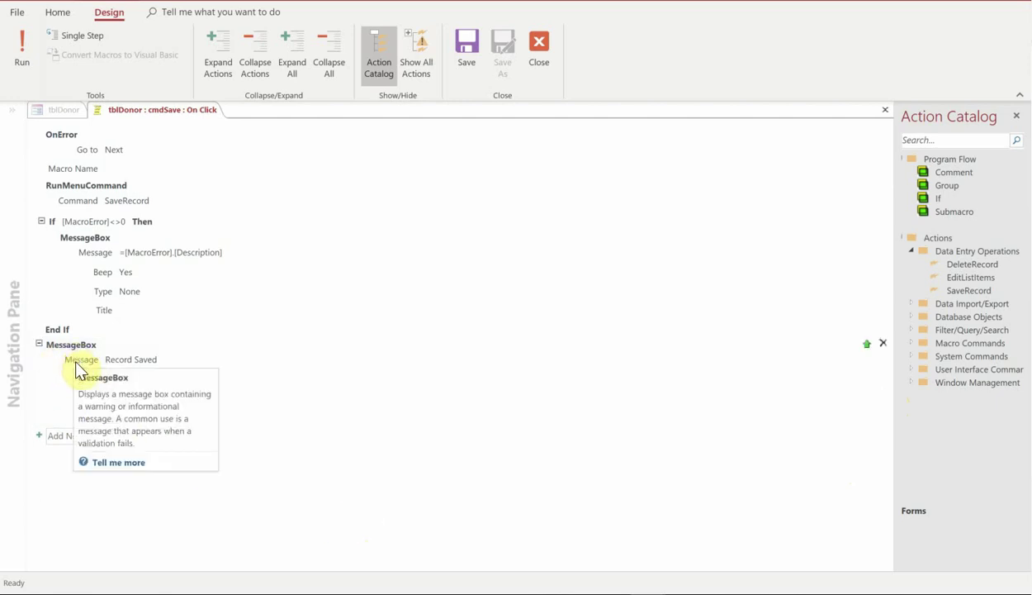
Move the Record Saved message box between the SaveRecord command and the If block, and close the macro with its changes saved.
drag(73, 353, 80, 225)
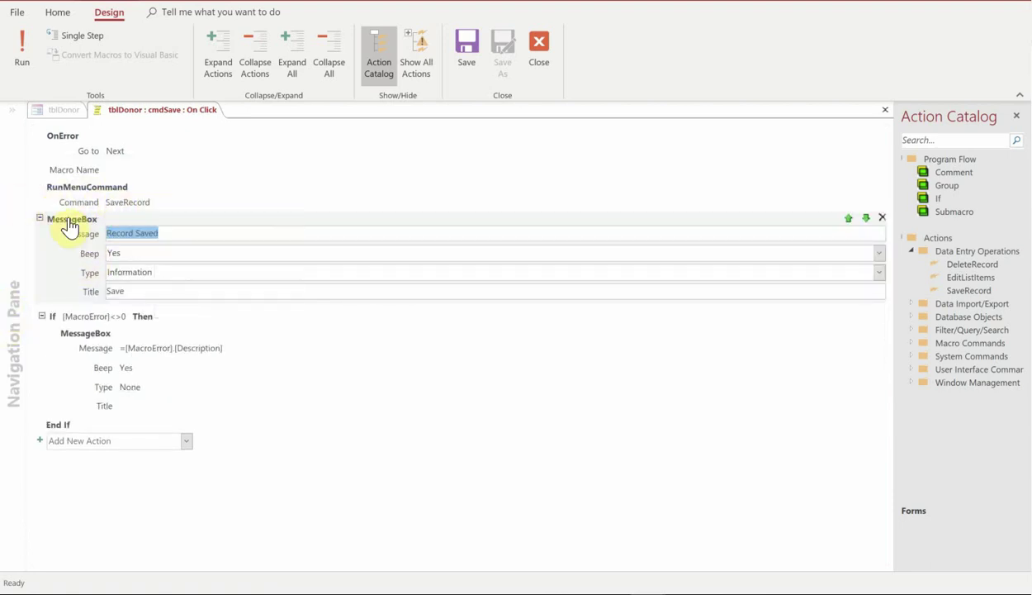
click(537, 45)
click(466, 335)
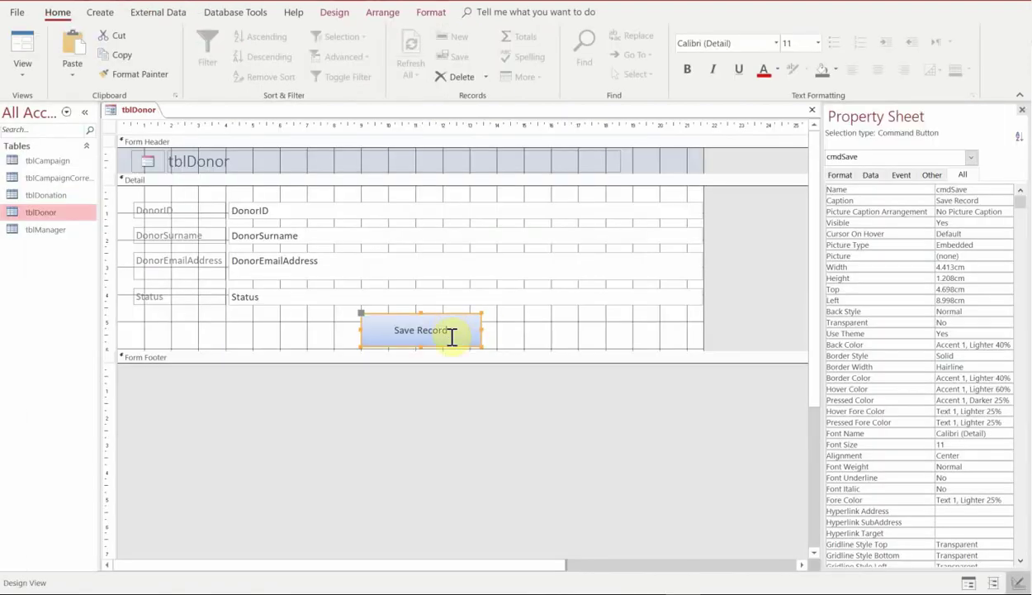
Show the form in Form View, append an s to the first donor's surname, and save the record with the Save Record button.
click(539, 330)
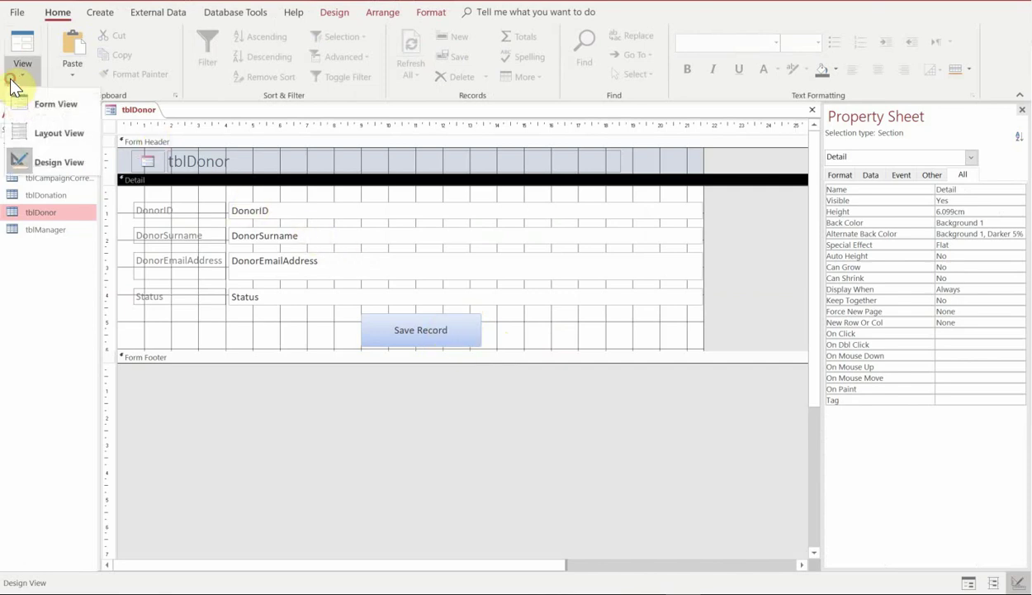
click(42, 97)
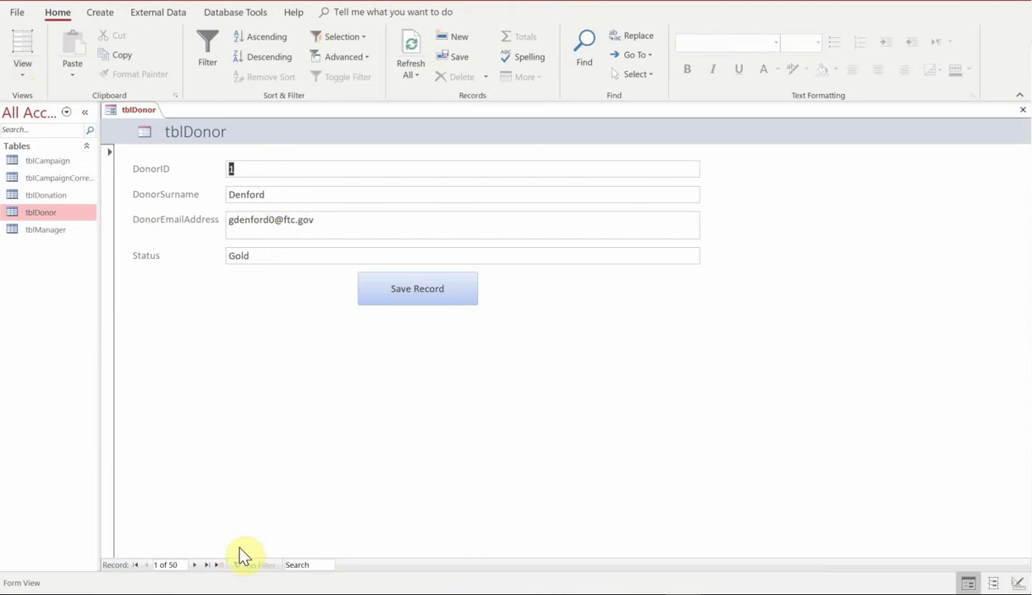
click(271, 193)
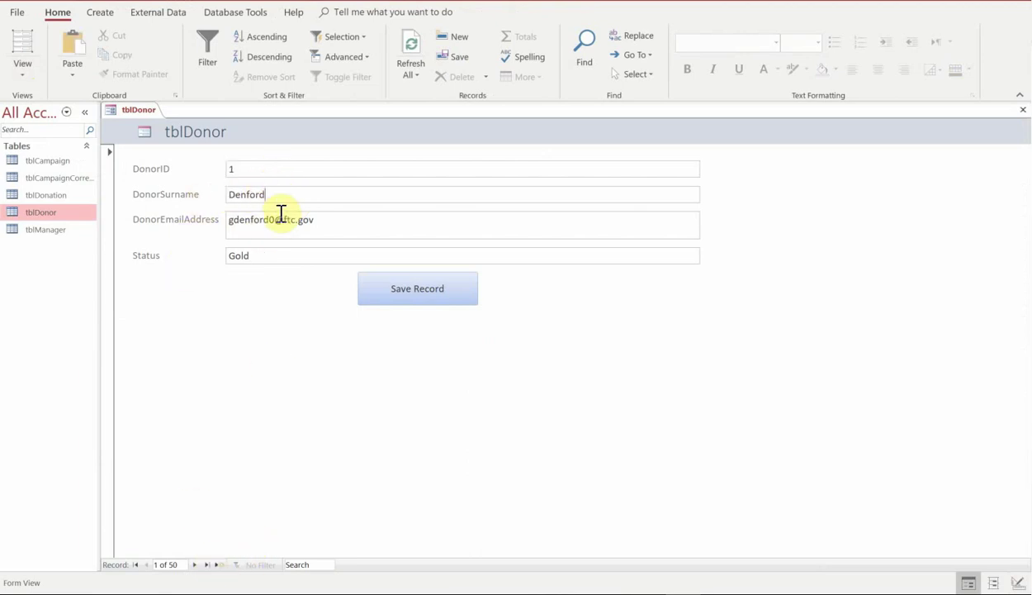
text(s)
click(405, 285)
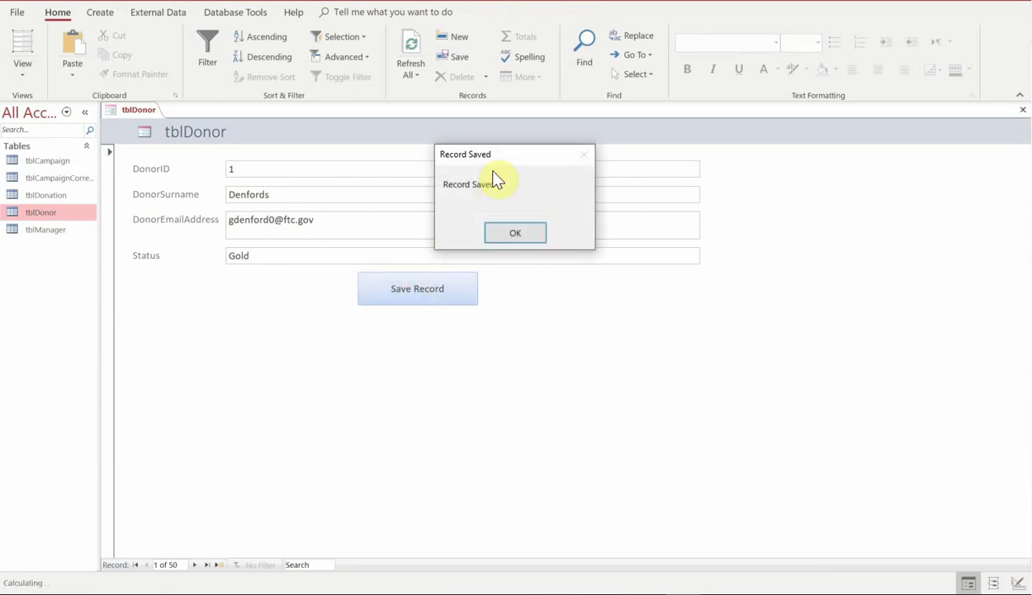